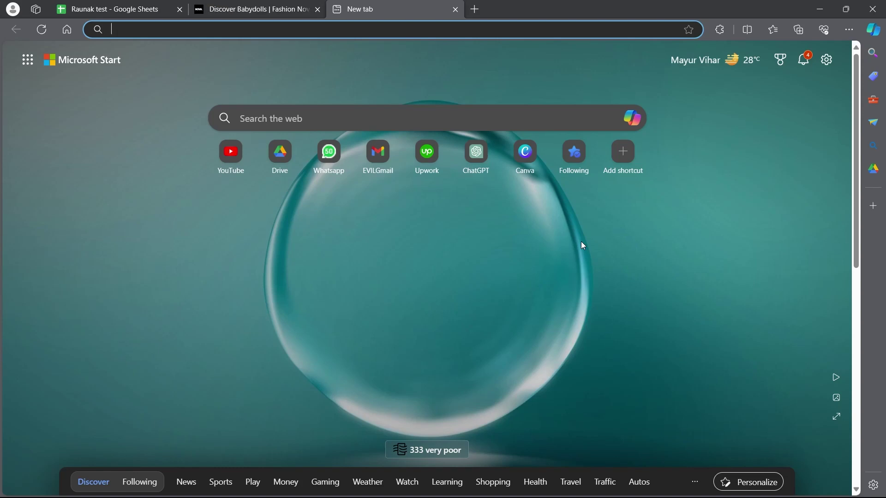
type("alibab")
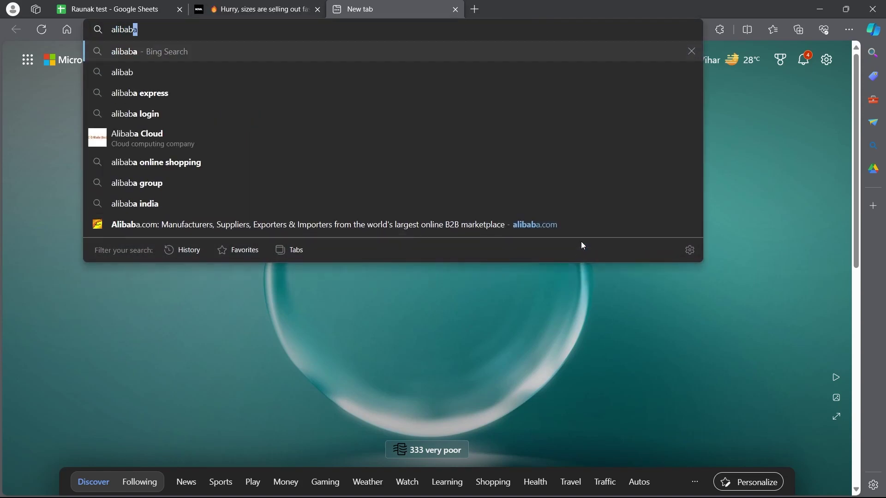
type("a")
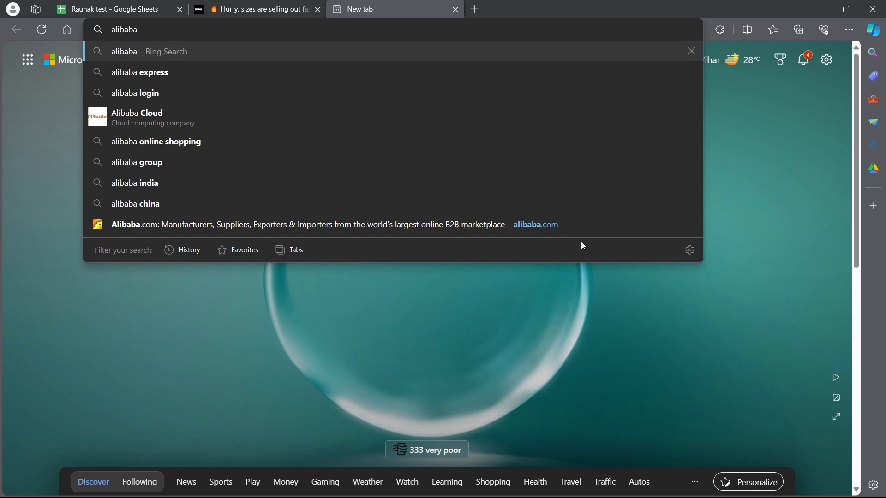
Search Bing for alibaba and open the official Alibaba.com result.
key("Return")
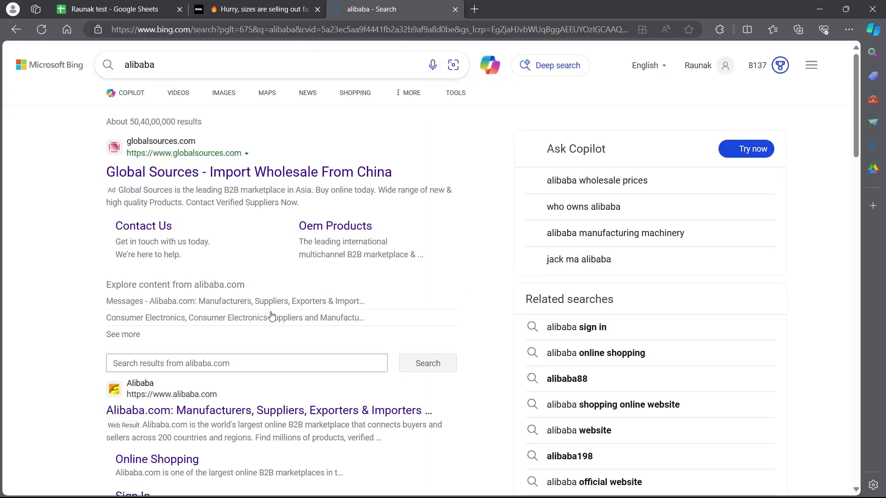
scroll(270, 313, "down", 4)
scroll(150, 130, "up", 3, "ctrl")
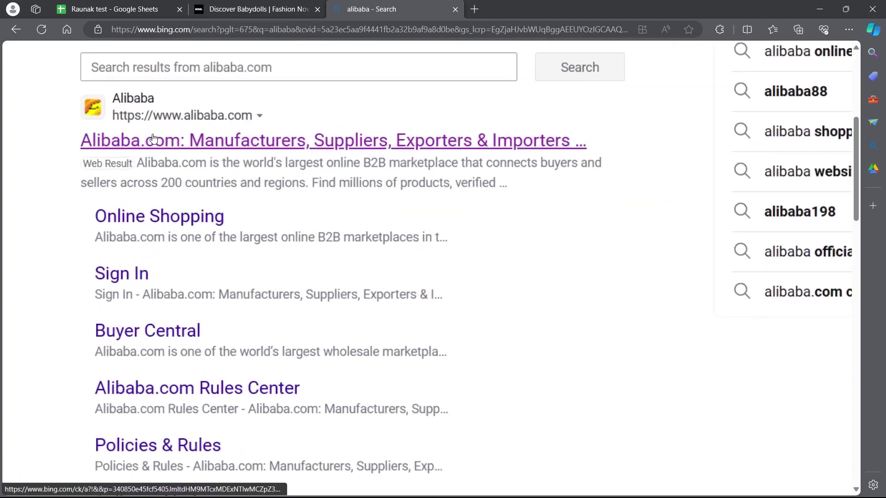
scroll(150, 130, "up", 1, "ctrl")
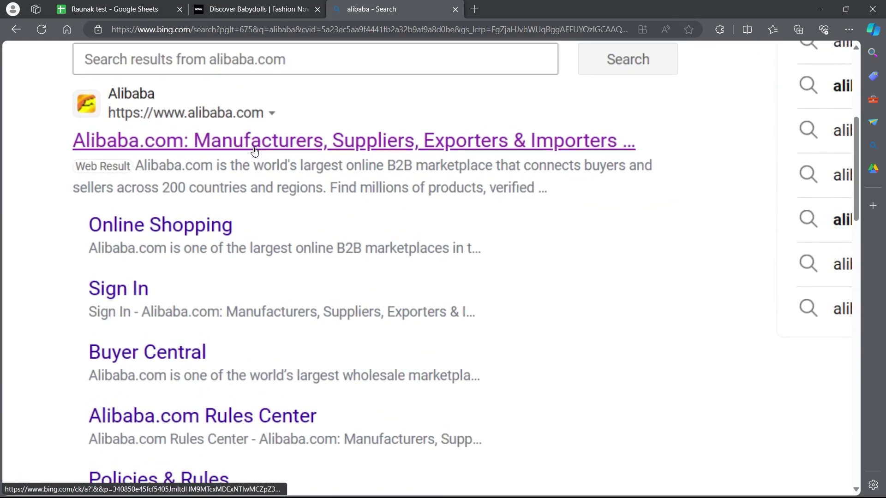
left_click(254, 149)
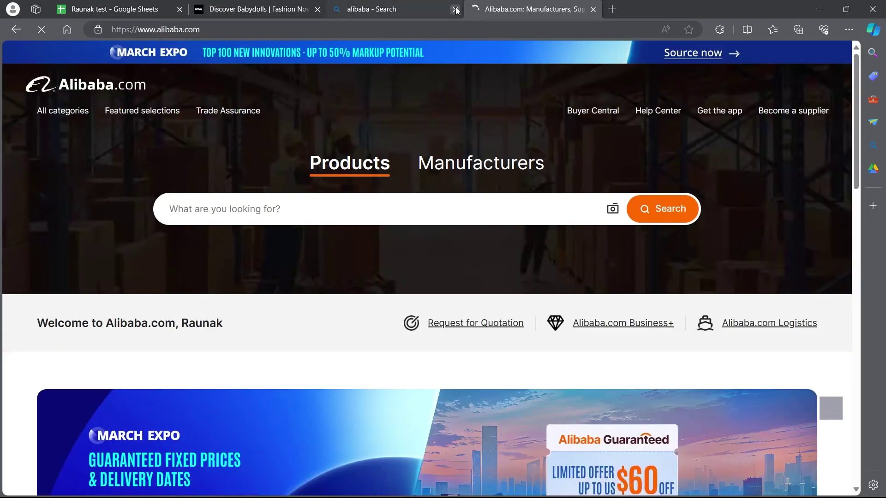
Close the leftover Bing tab and search Alibaba for mens shoes.
left_click(455, 9)
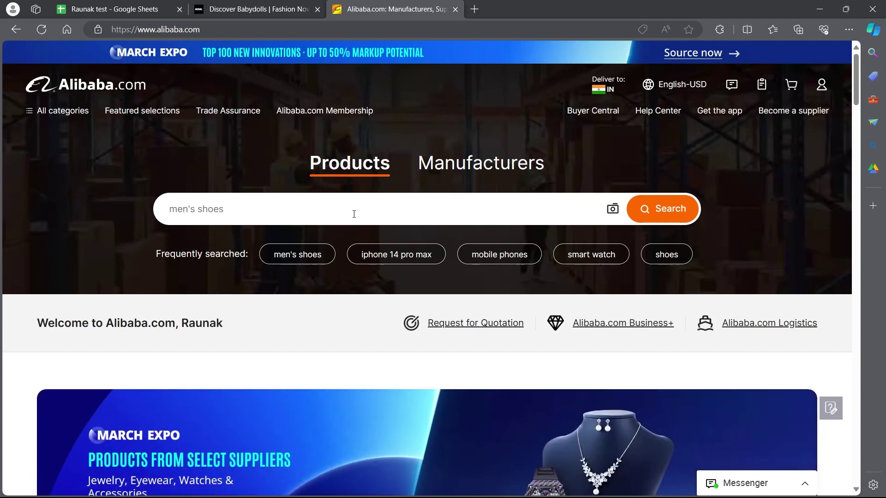
left_click(258, 208)
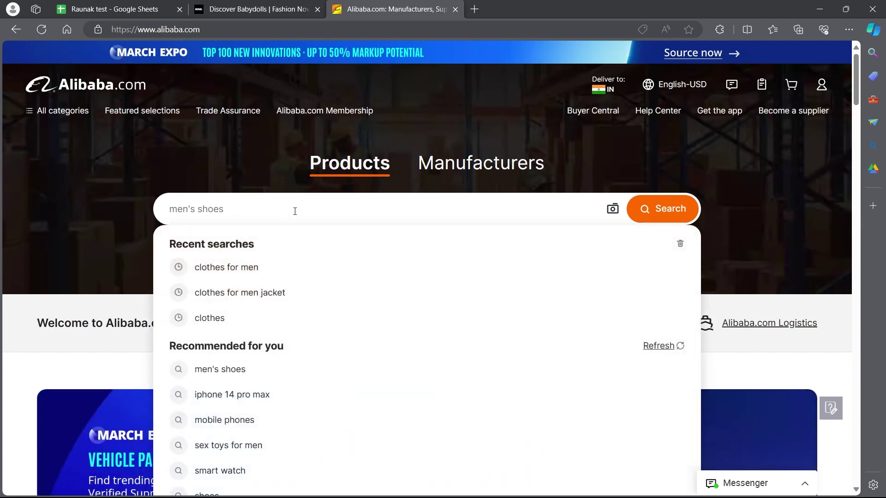
type("mens s")
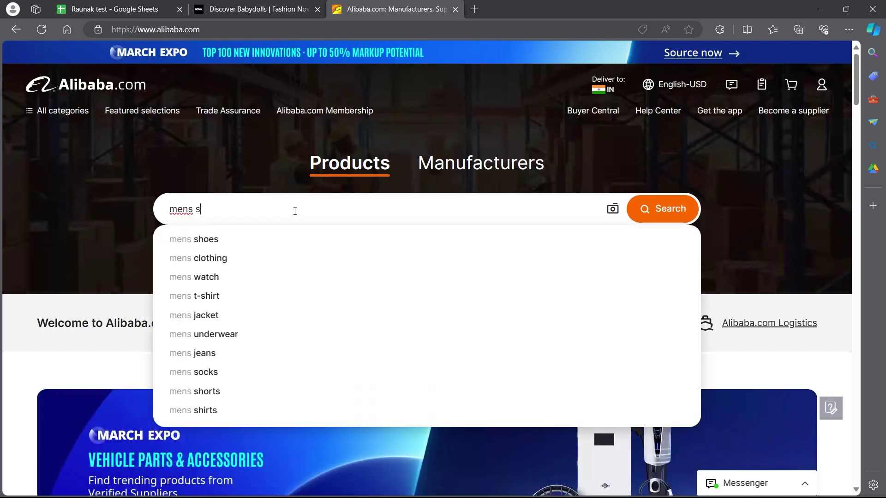
type("hoes")
key("Return")
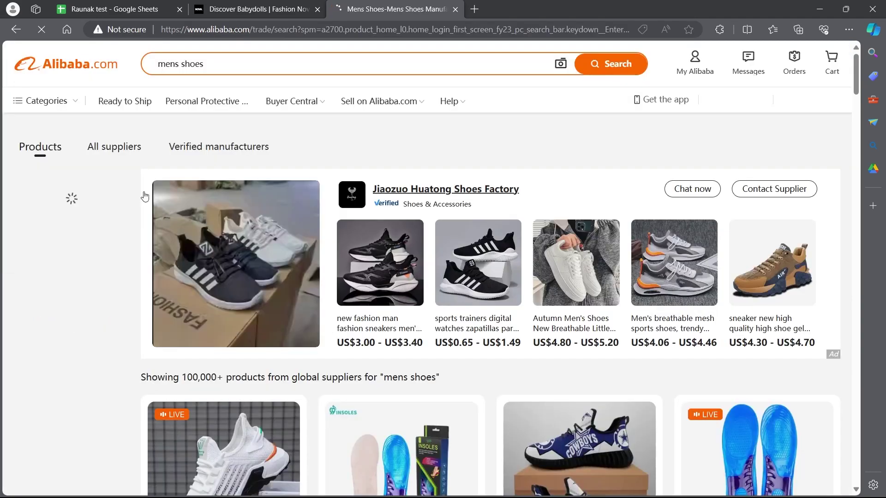
scroll(805, 337, "down", 4)
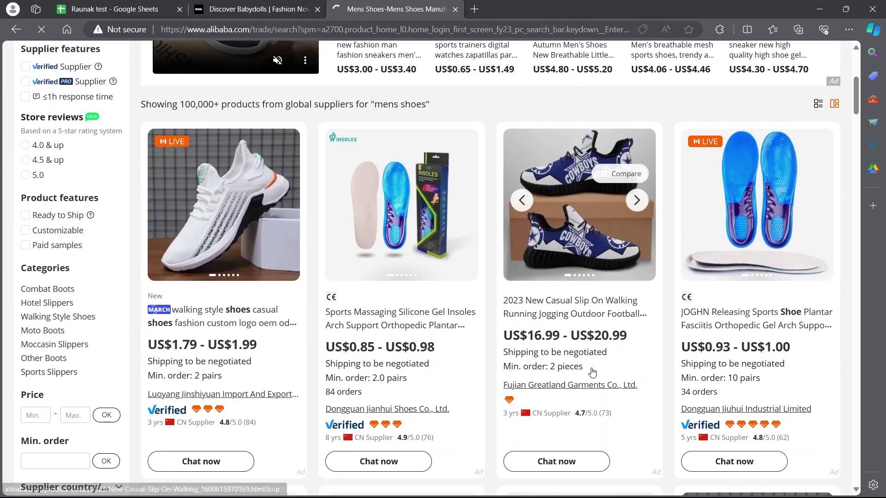
scroll(578, 370, "down", 3)
scroll(578, 370, "down", 2)
scroll(578, 369, "down", 2)
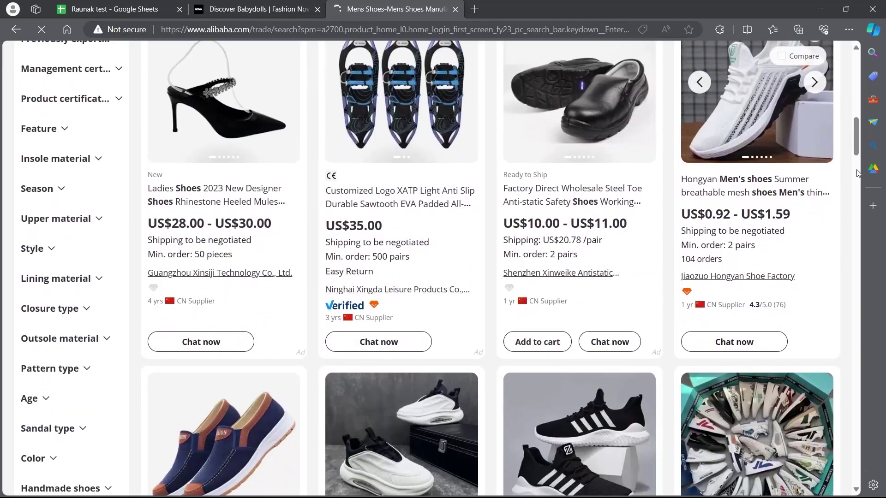
scroll(858, 148, "down", 5)
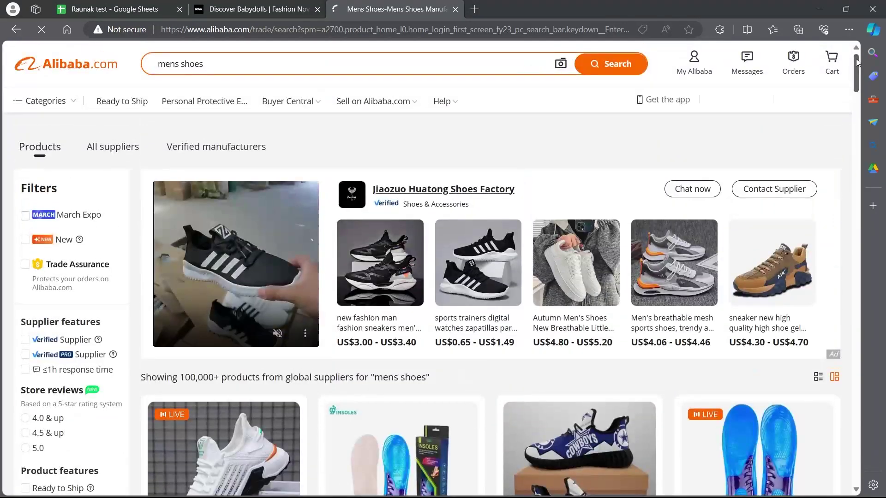
scroll(177, 312, "down", 2)
scroll(176, 311, "down", 2)
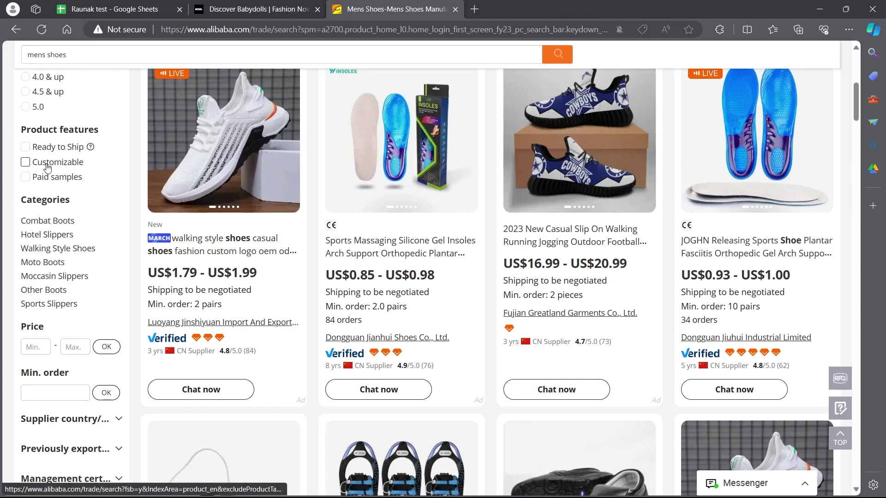
left_click(26, 183)
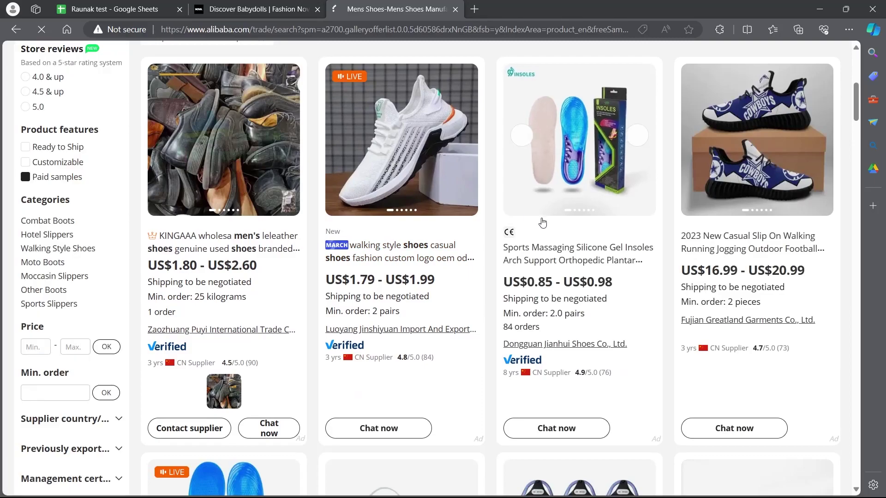
scroll(539, 221, "down", 5)
scroll(541, 234, "down", 5)
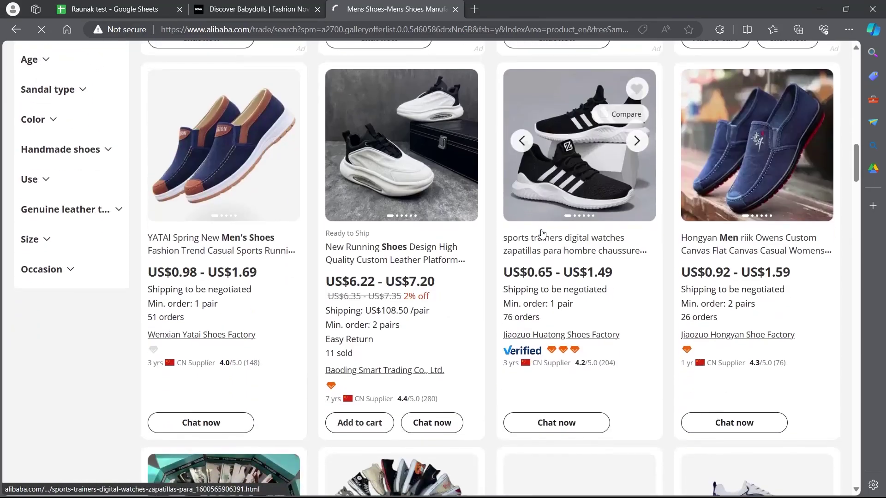
scroll(542, 233, "down", 2)
scroll(540, 239, "down", 5)
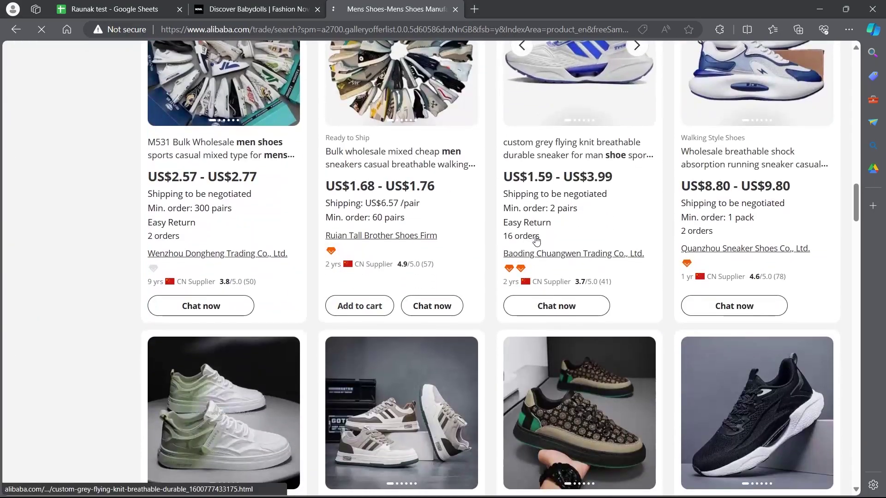
scroll(536, 241, "down", 4)
Open the khaki men's sneaker listing and start an order request for it.
left_click(505, 208)
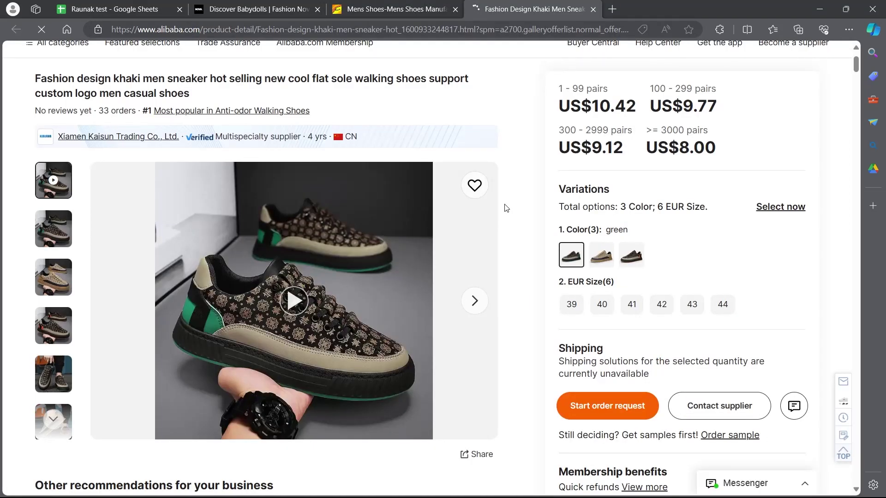
scroll(512, 214, "down", 3)
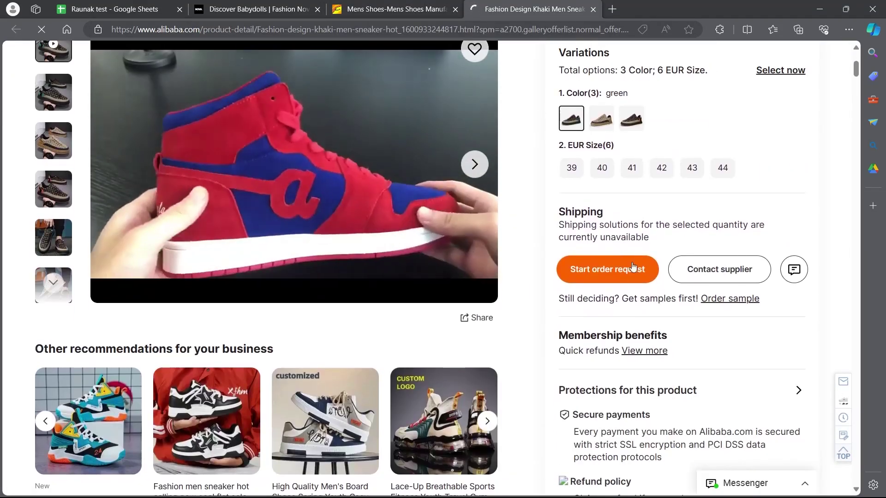
scroll(626, 277, "up", 3)
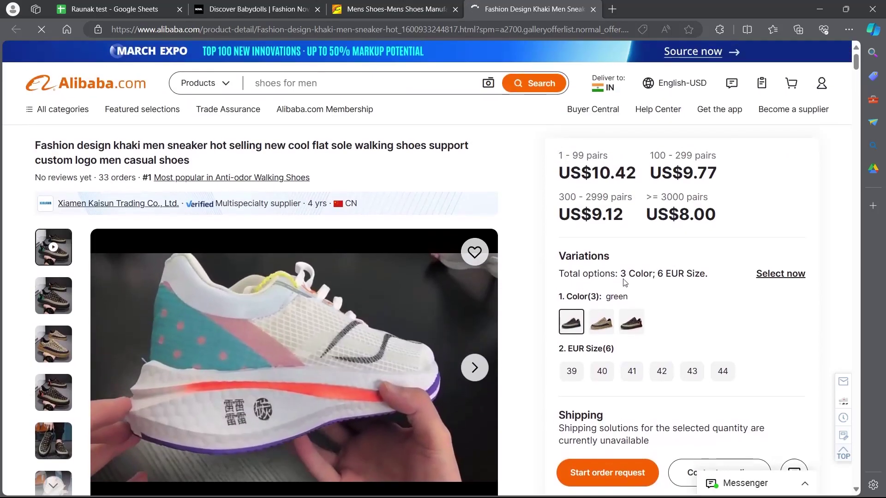
left_click(596, 325)
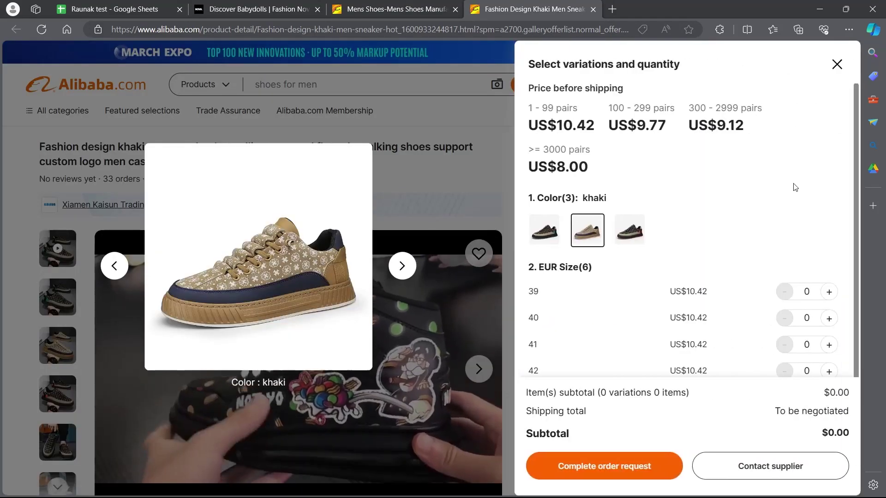
scroll(689, 282, "down", 1)
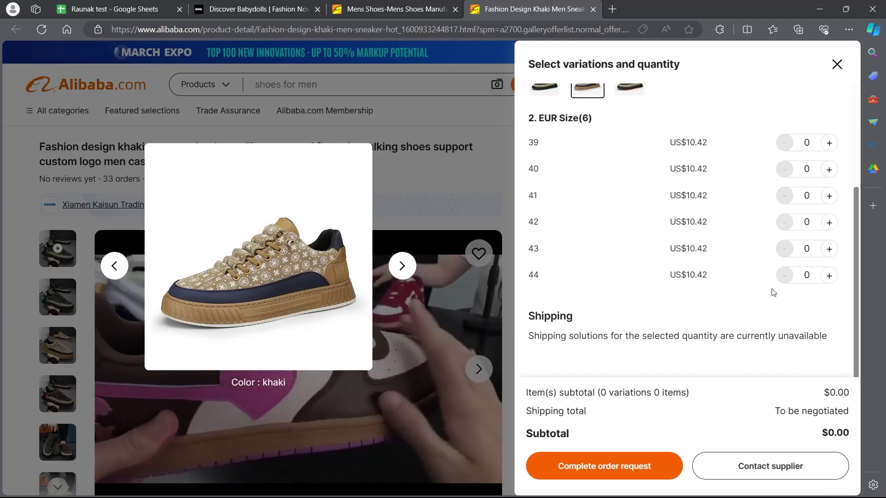
scroll(629, 198, "up", 2)
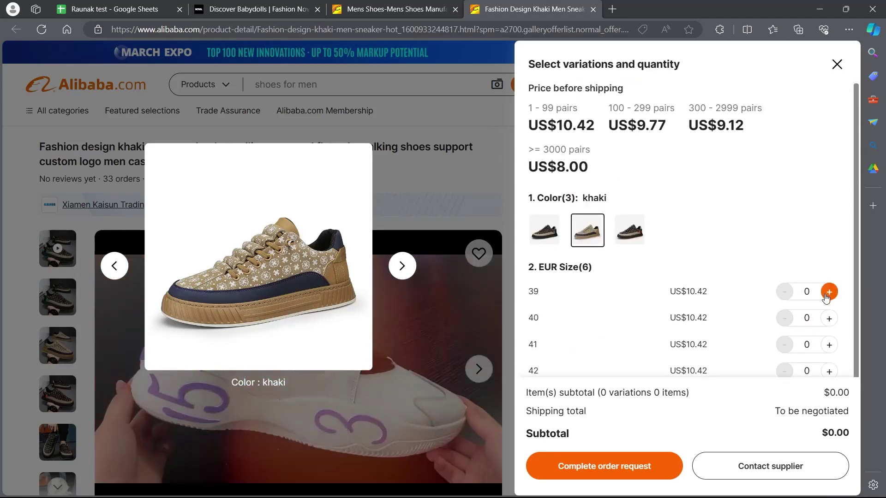
Add one khaki pair in each EUR size 39-44 ($62.52 for six) and proceed to the order request.
left_click(828, 292)
left_click(829, 318)
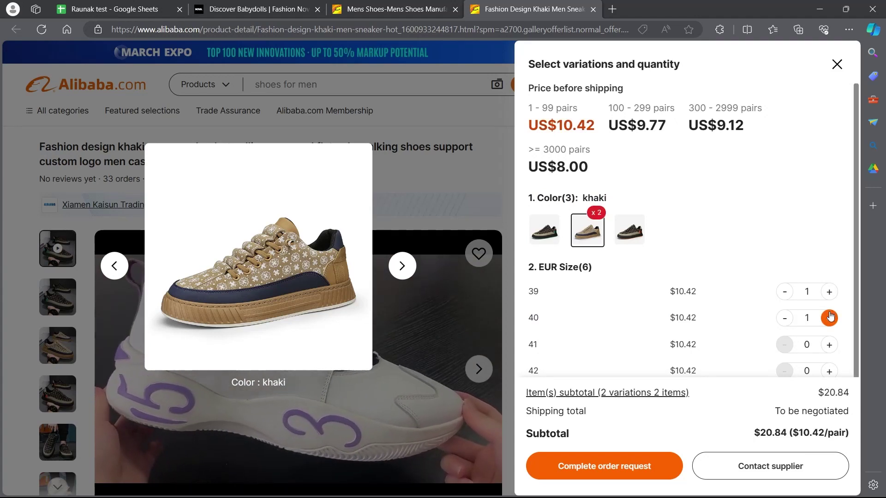
scroll(830, 315, "down", 3)
left_click(828, 295)
left_click(828, 268)
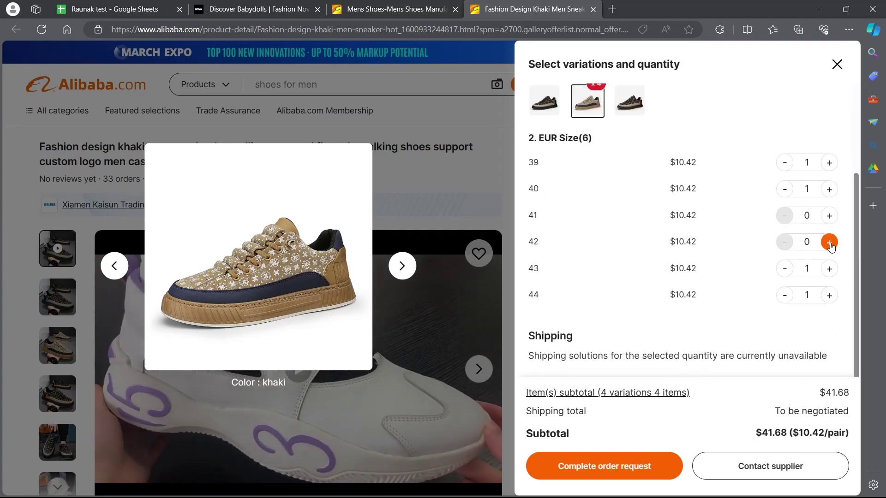
left_click(828, 242)
left_click(830, 216)
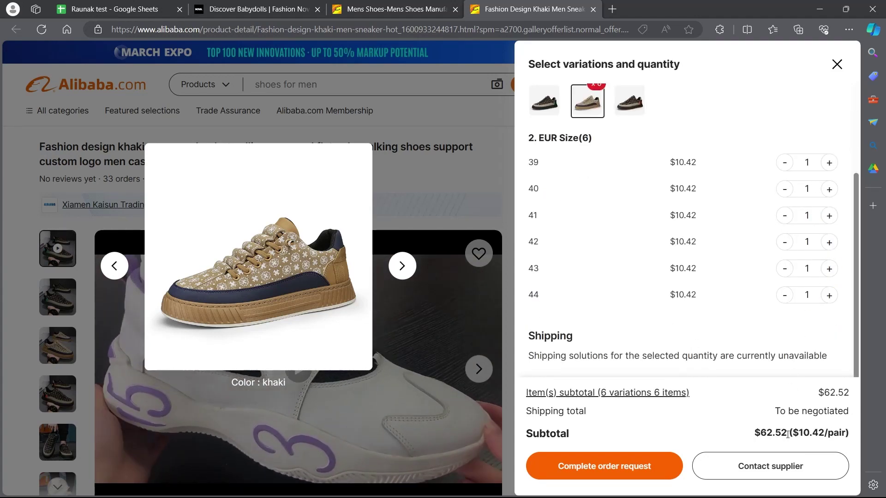
left_click(620, 466)
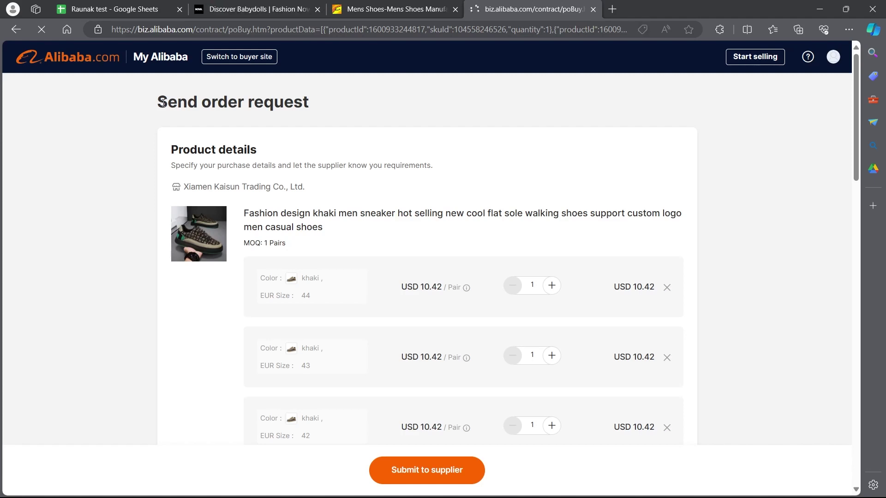
scroll(789, 153, "down", 2)
scroll(794, 229, "down", 2)
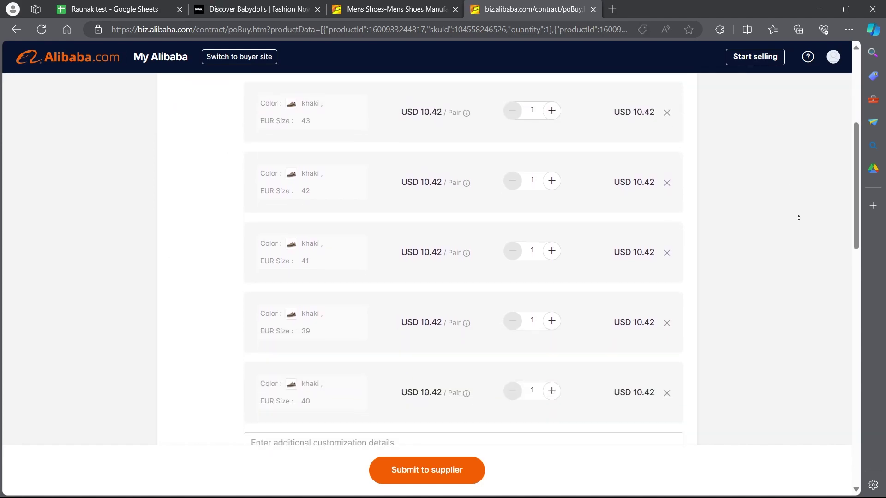
scroll(797, 216, "down", 1)
scroll(799, 222, "down", 2)
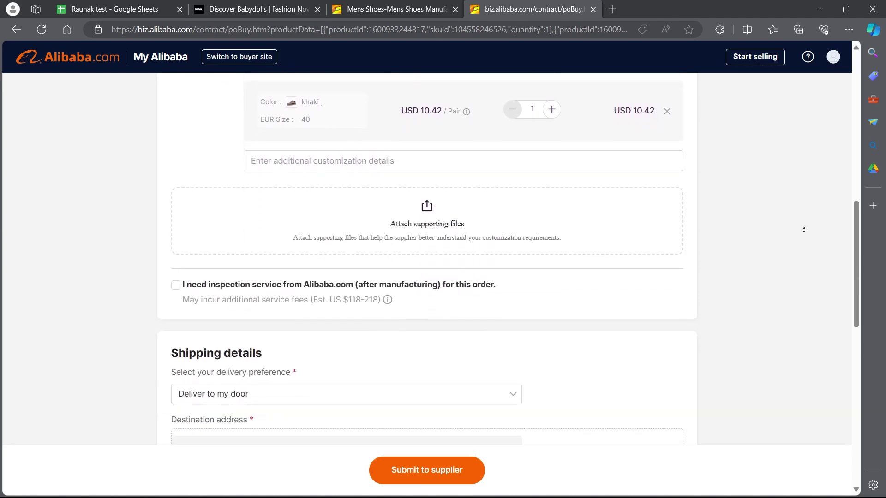
scroll(800, 228, "down", 2)
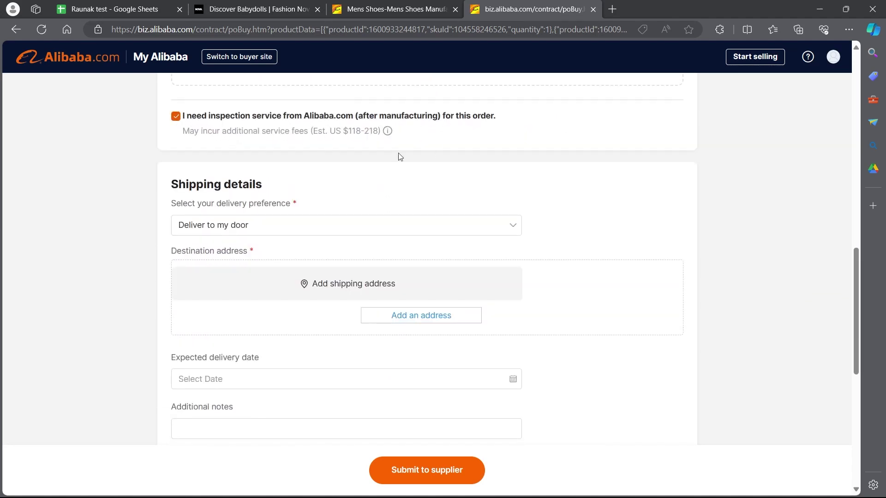
Decline the inspection service on the Send order request form.
left_click(209, 115)
left_click(235, 232)
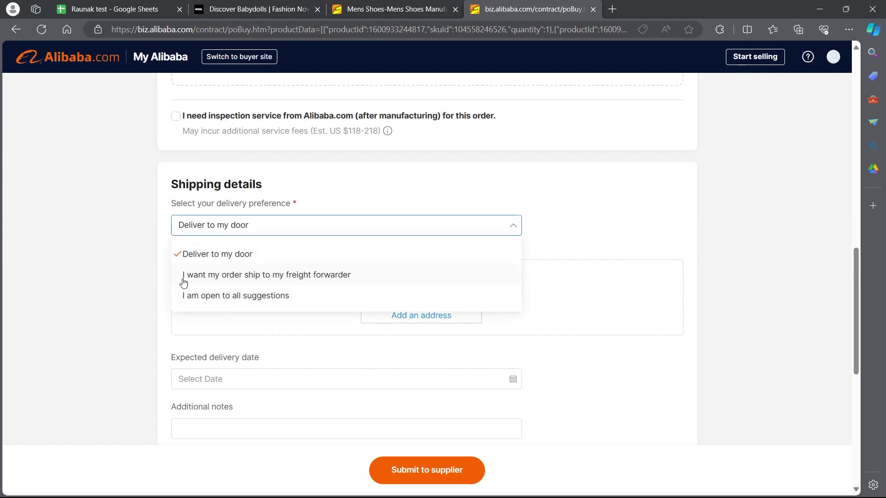
scroll(152, 219, "down", 2)
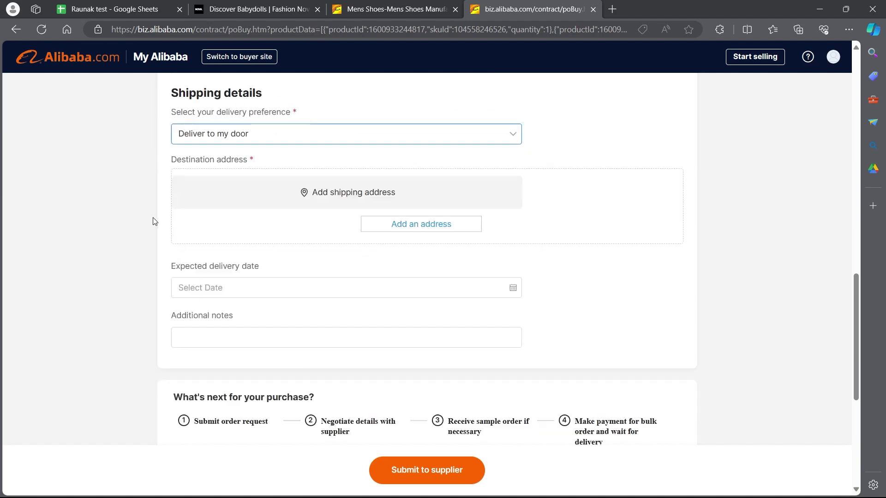
scroll(417, 291, "up", 2)
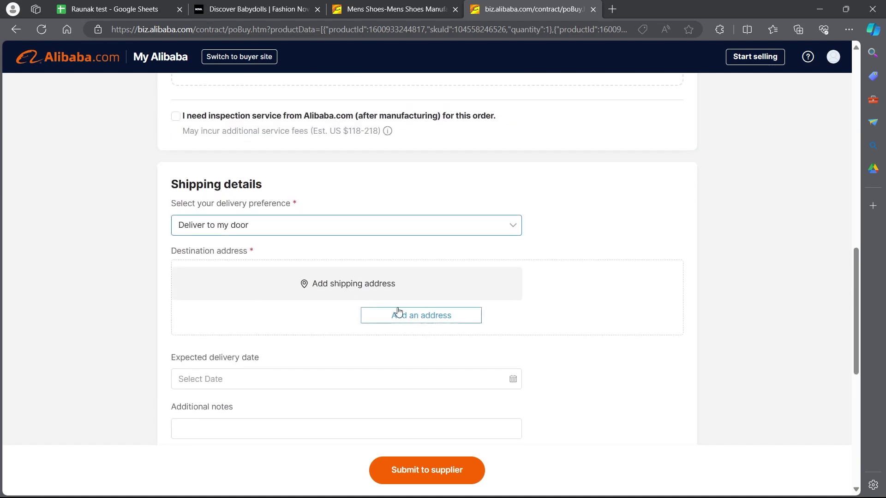
left_click(438, 315)
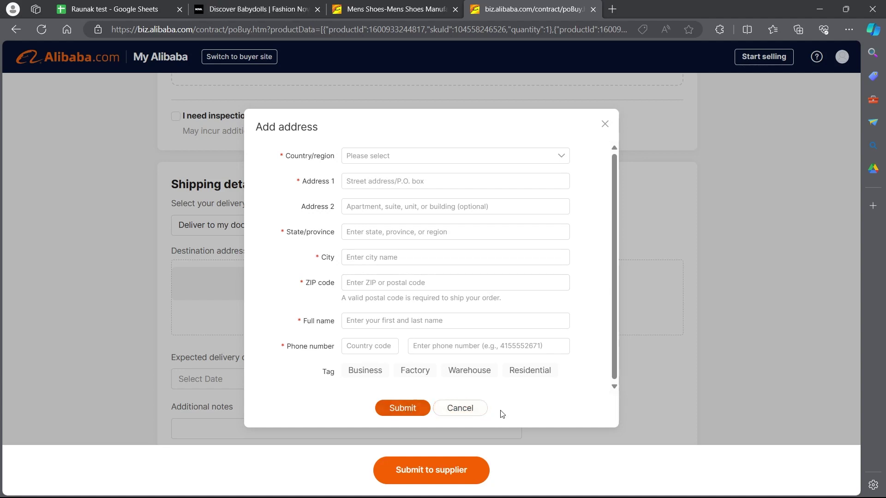
left_click(471, 412)
scroll(427, 360, "down", 5)
scroll(398, 335, "up", 4)
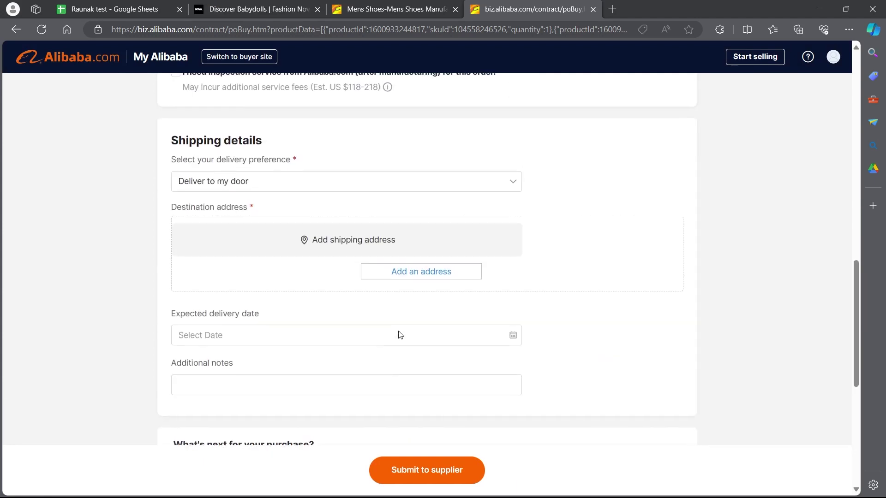
scroll(398, 334, "down", 2)
scroll(263, 269, "down", 1)
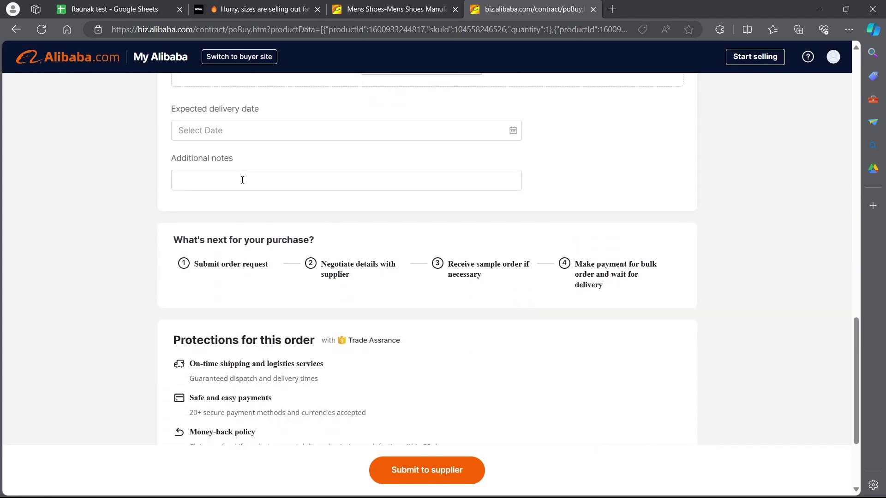
Choose an expected delivery date and submit the order request to the supplier.
left_click(236, 133)
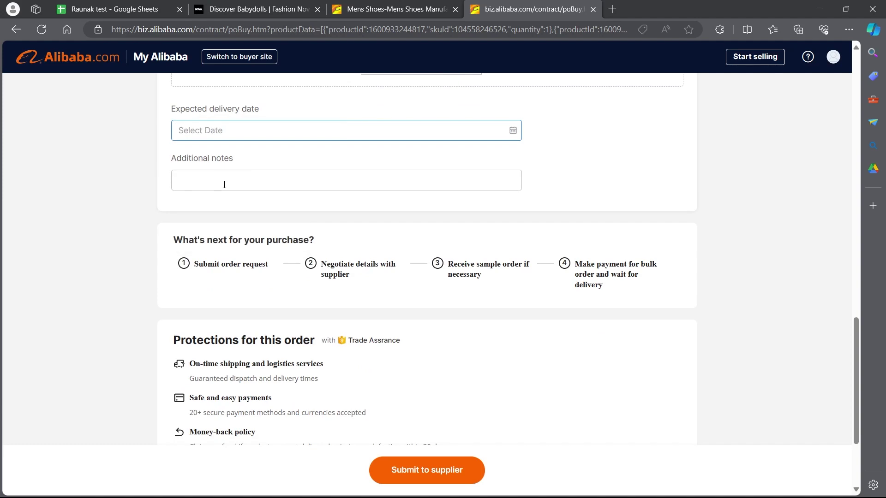
scroll(223, 184, "down", 2)
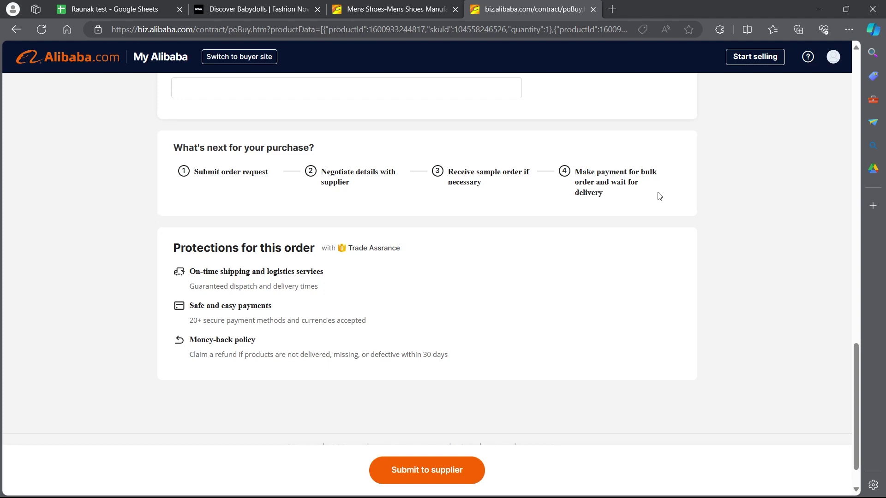
left_click(414, 460)
Close the men's shoes tab, minimize Edge, and dismiss the desktop context menu.
left_click(455, 10)
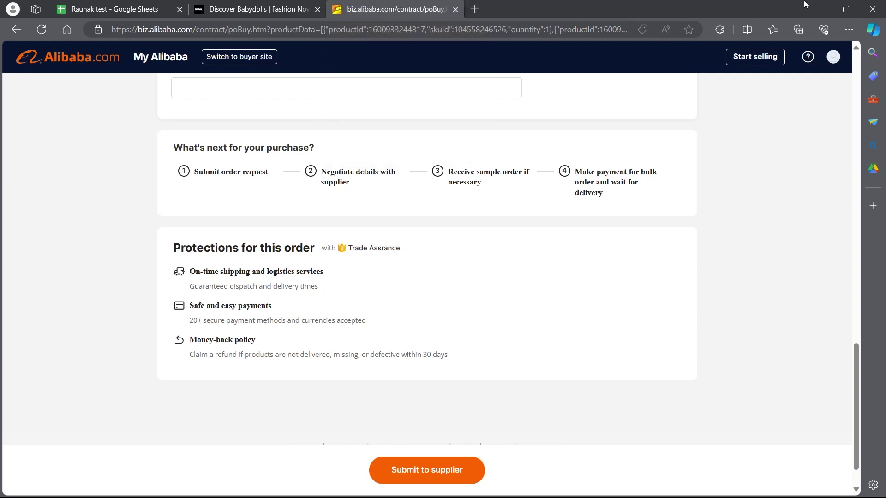
left_click(821, 6)
right_click(745, 17)
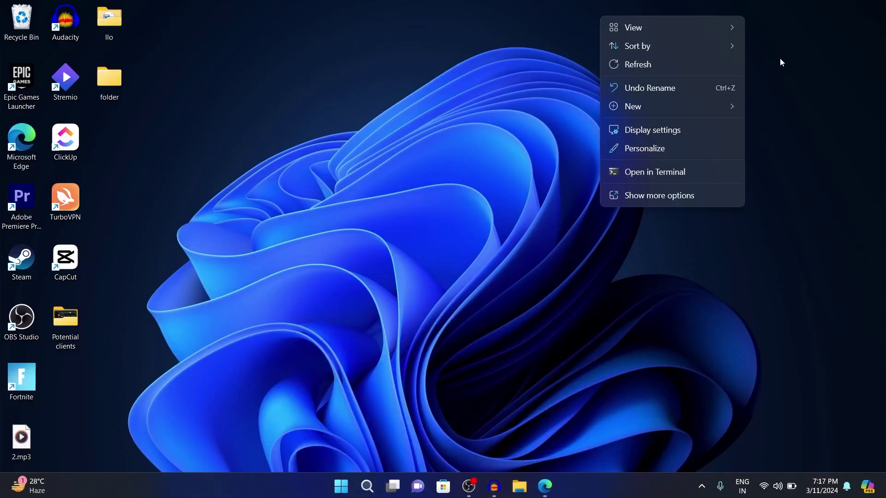
left_click(737, 71)
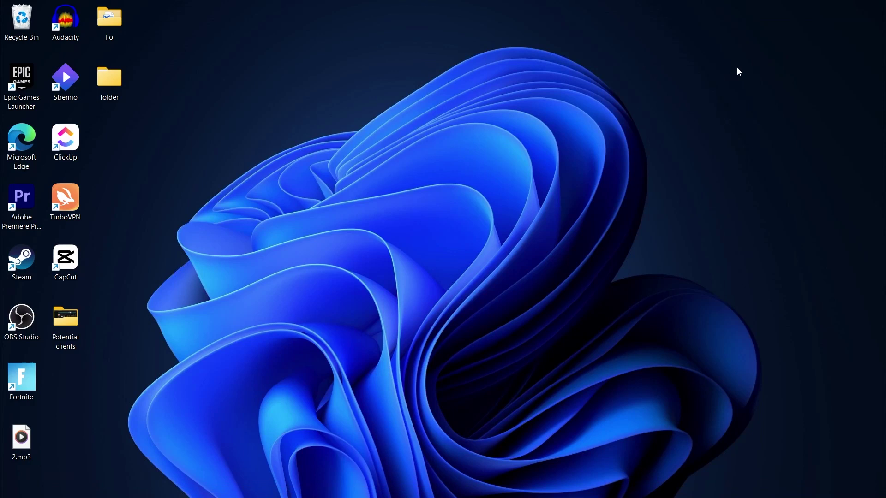